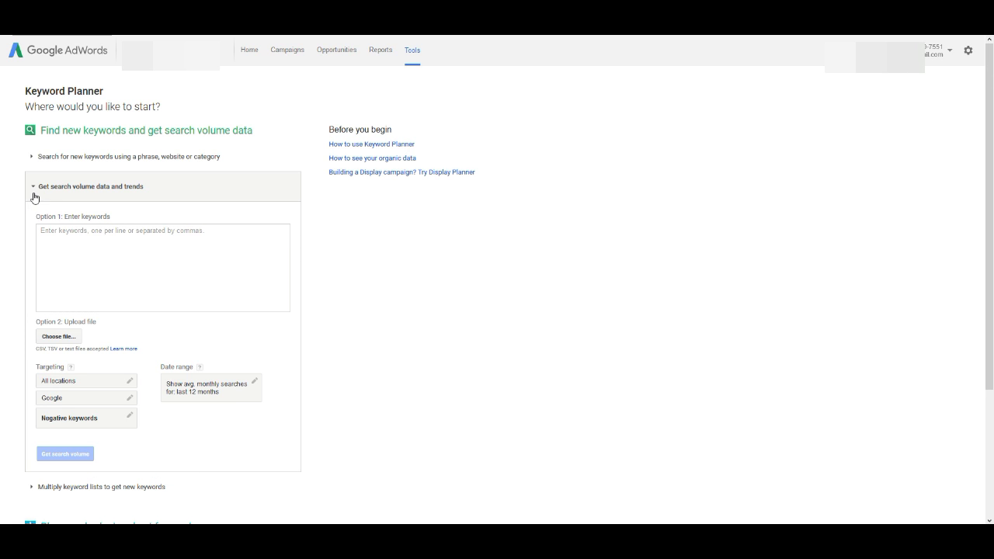
- Get keyword ideas for the product or service "workout" using the new keyword search by phrase, website or category
click(32, 188)
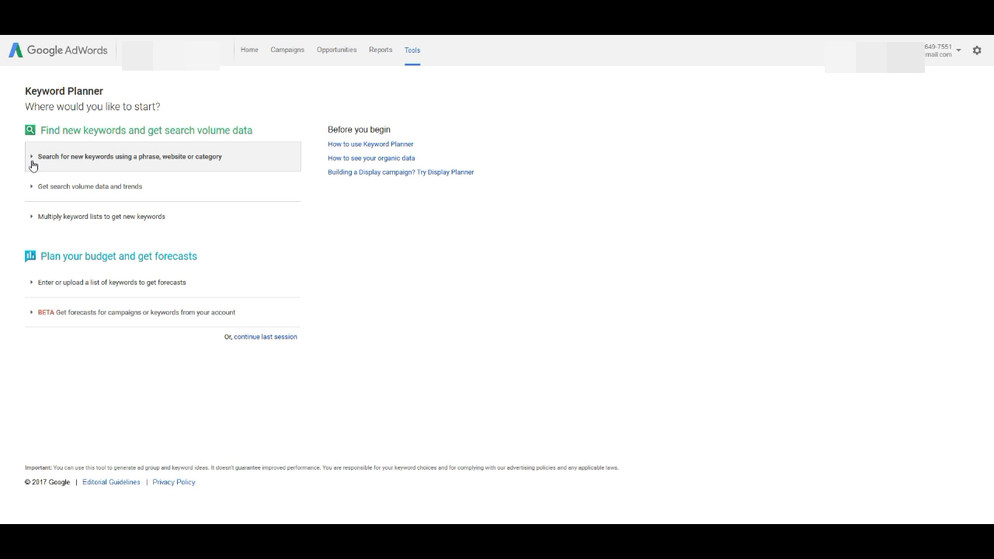
click(32, 160)
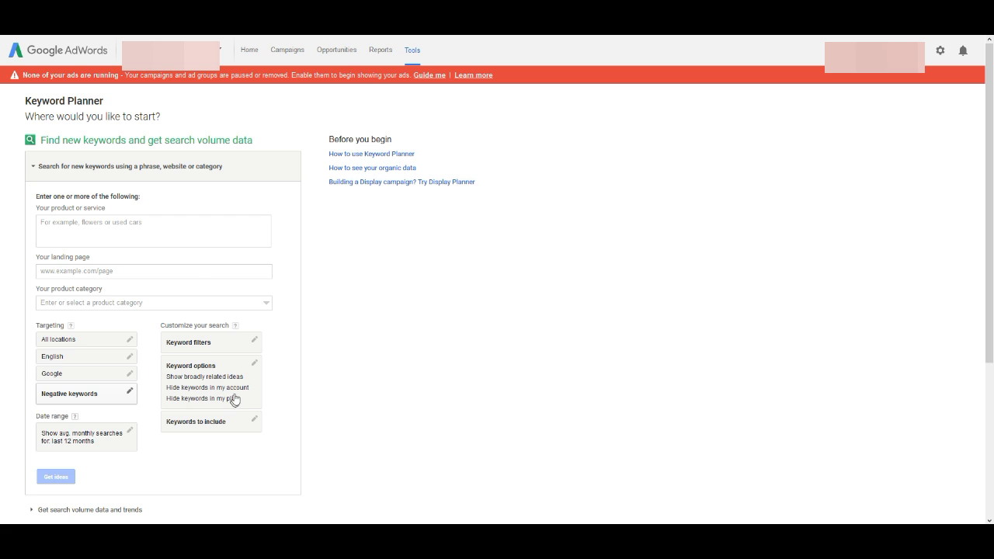
click(198, 226)
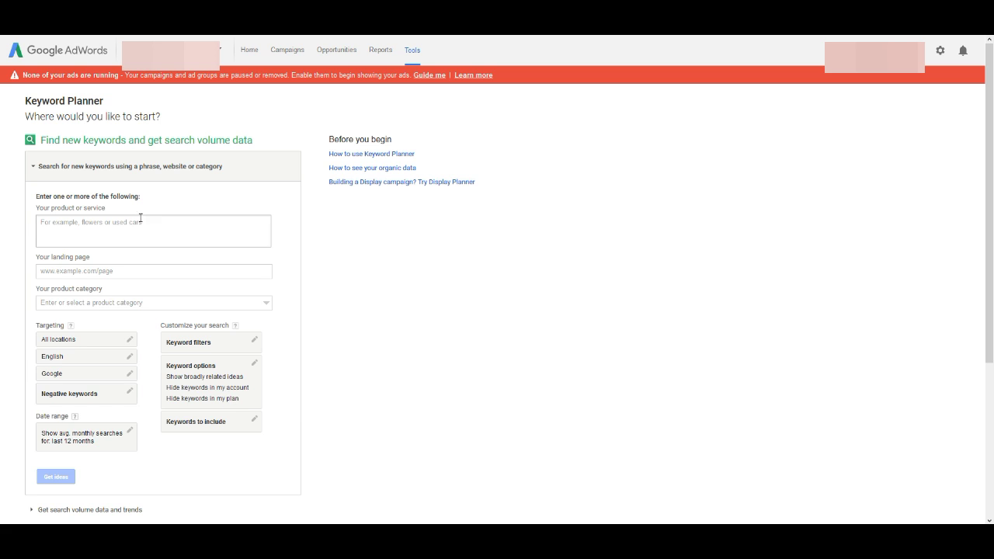
click(59, 227)
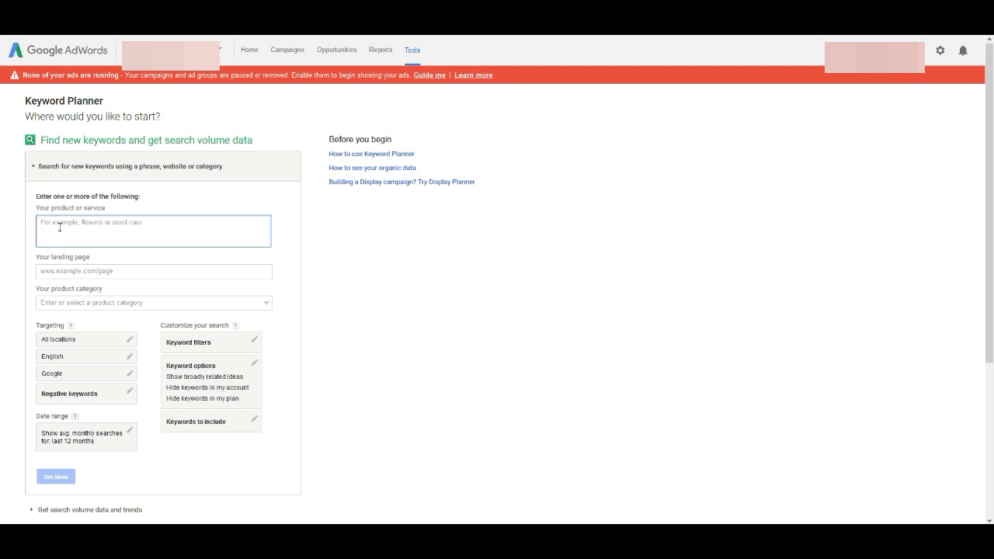
text(workout)
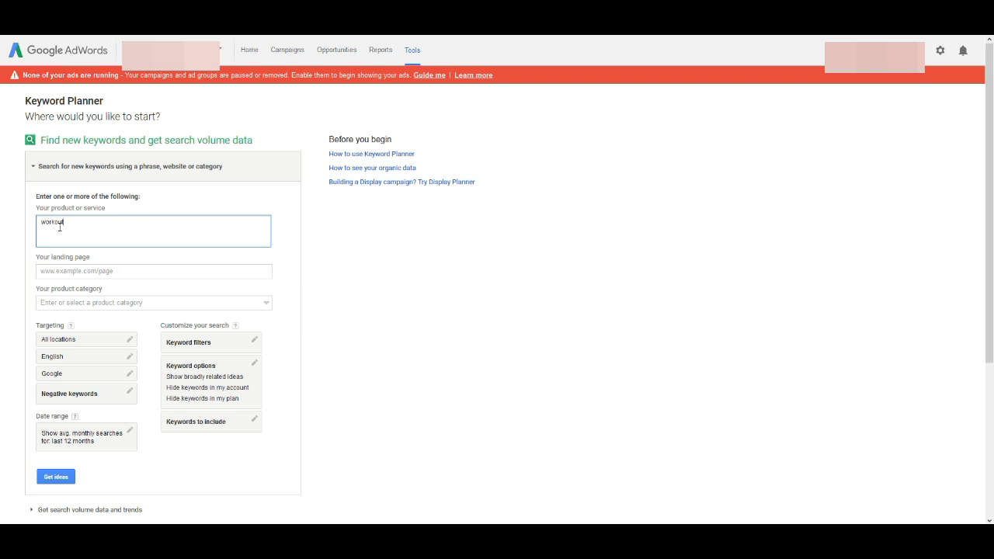
click(55, 478)
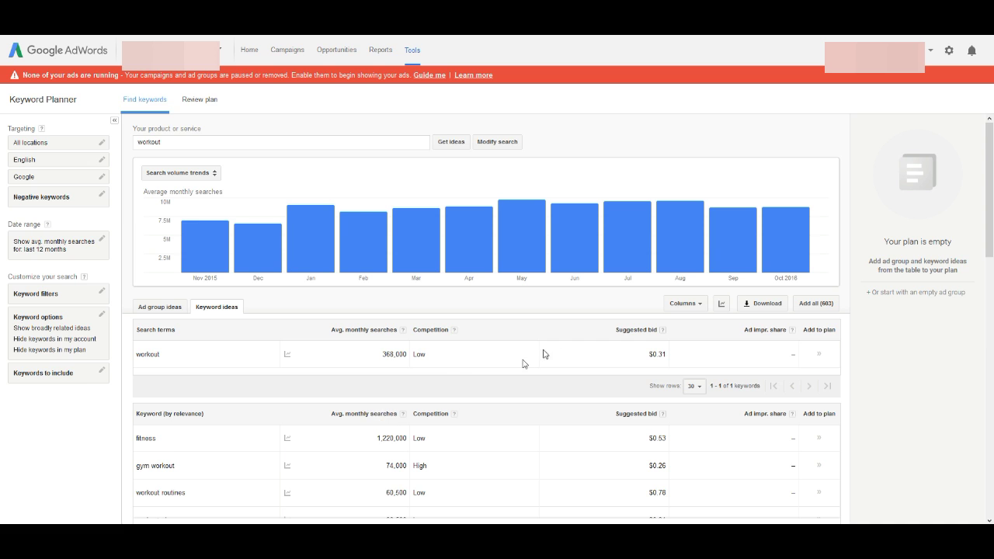
- Sort the keyword ideas by average monthly searches, from highest to lowest
scroll(510, 338, down, 2)
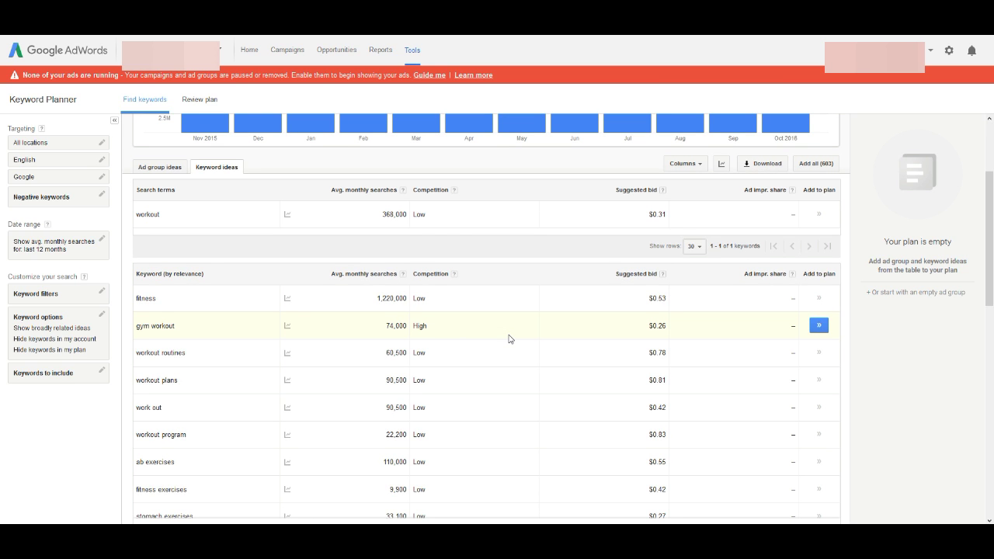
drag(331, 198, 398, 198)
click(319, 195)
scroll(361, 218, up, 2)
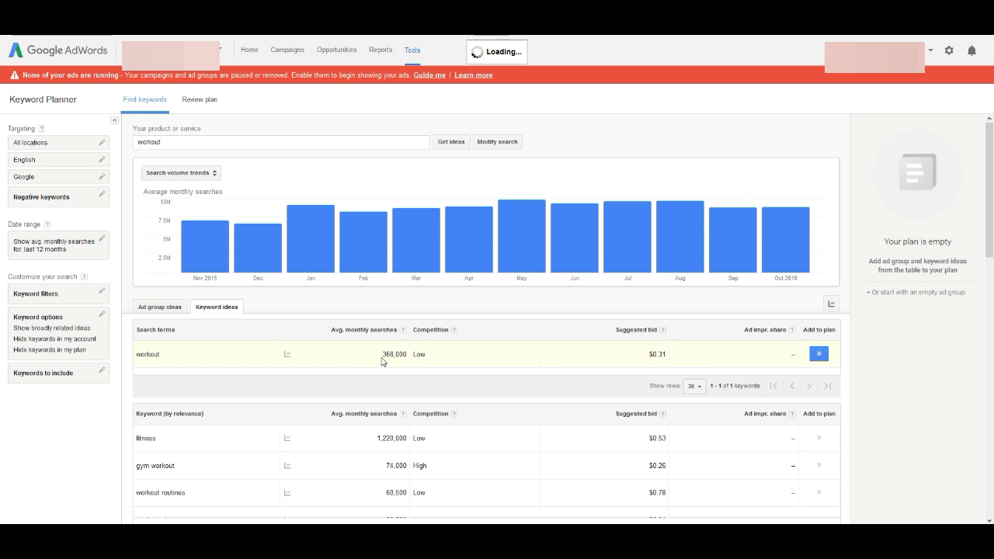
scroll(382, 362, down, 1)
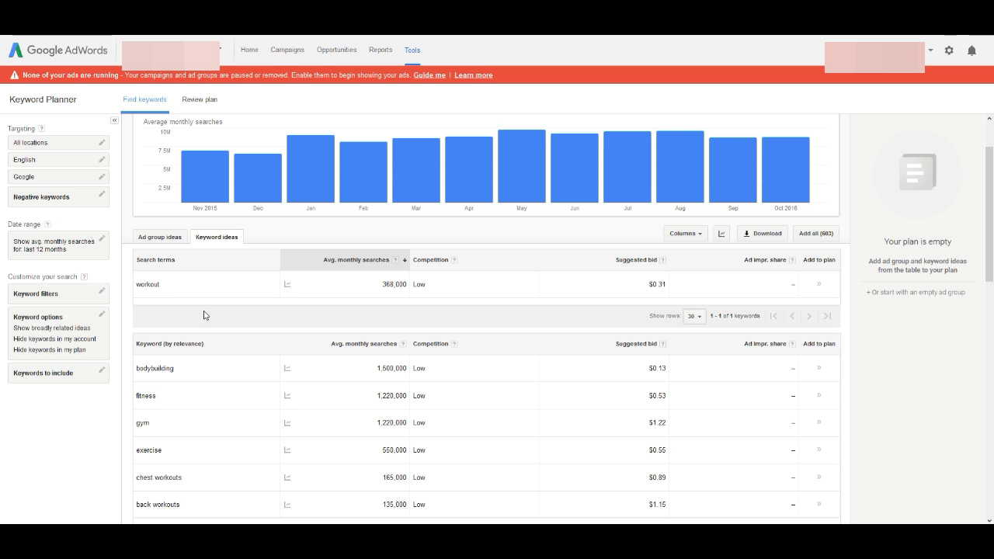
- Examine the related keyword ideas for "workout", comparing their average monthly searches and competition levels
scroll(196, 359, down, 2)
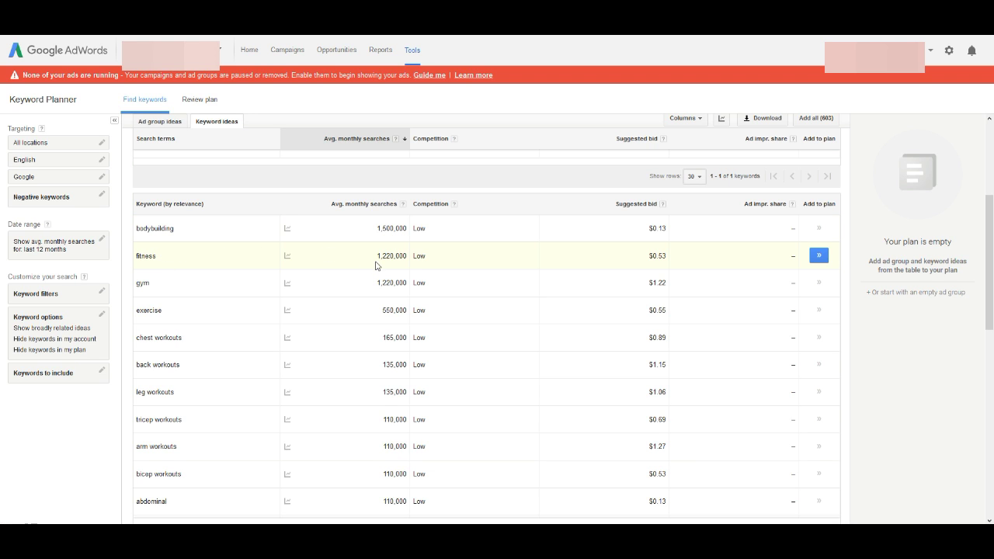
drag(377, 255, 405, 256)
click(419, 256)
scroll(226, 337, down, 3)
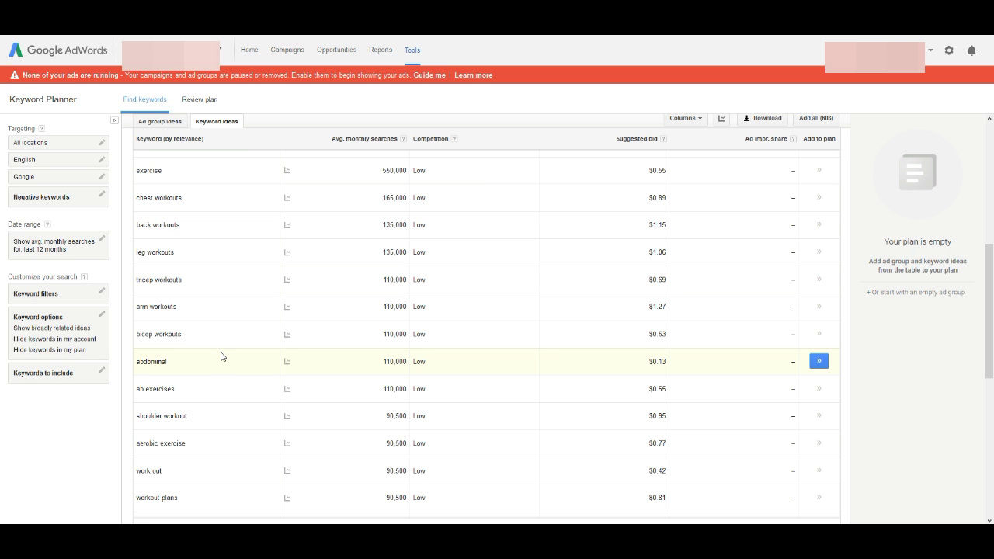
scroll(155, 353, down, 3)
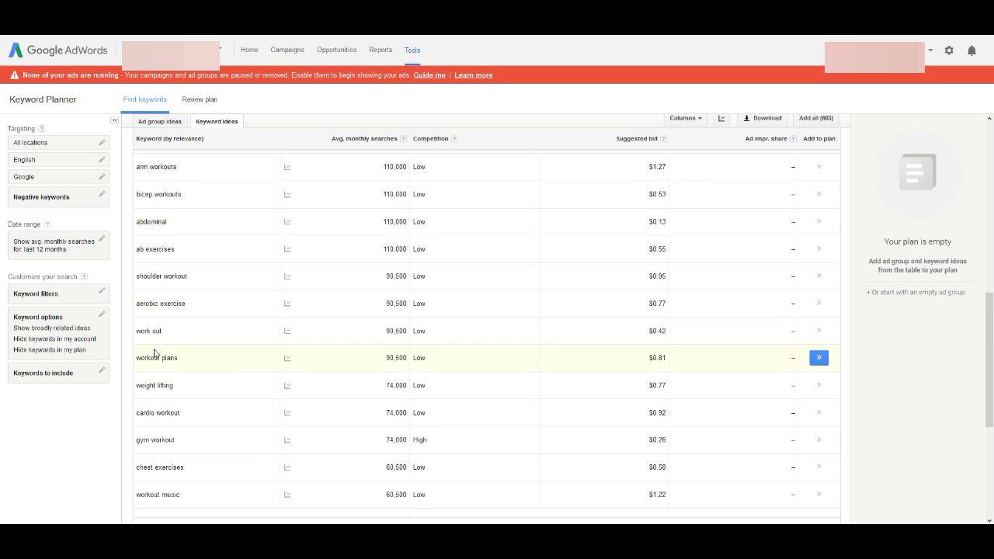
scroll(187, 372, down, 2)
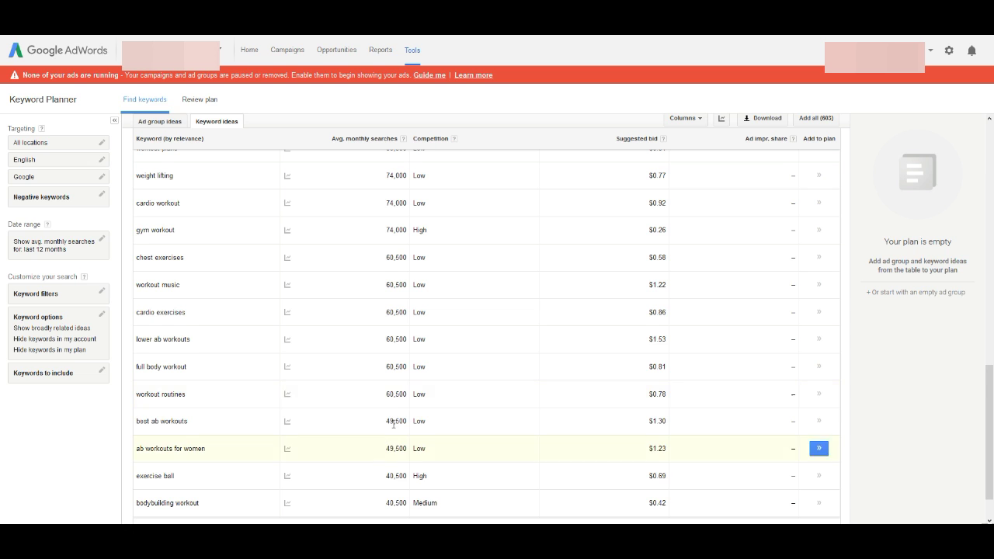
scroll(412, 470, down, 2)
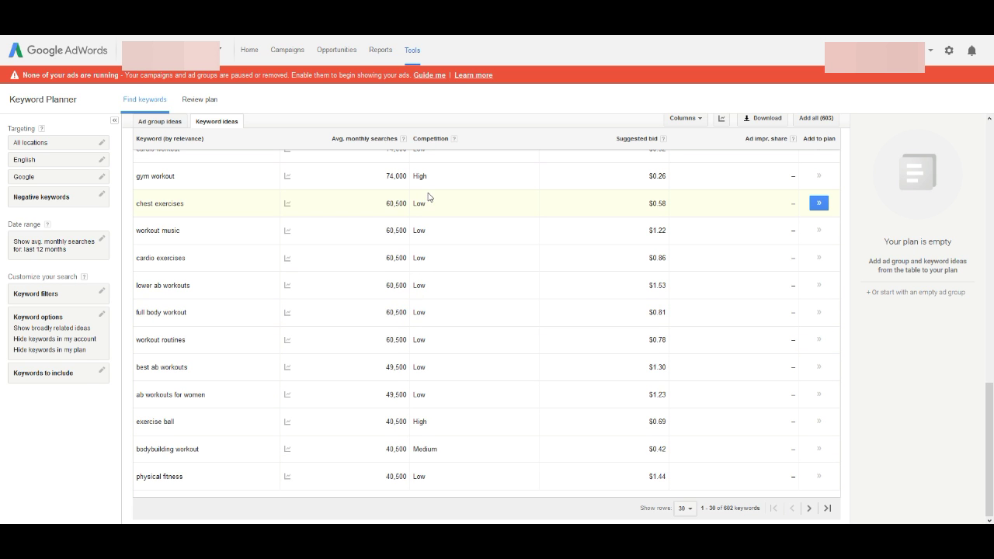
scroll(434, 314, up, 15)
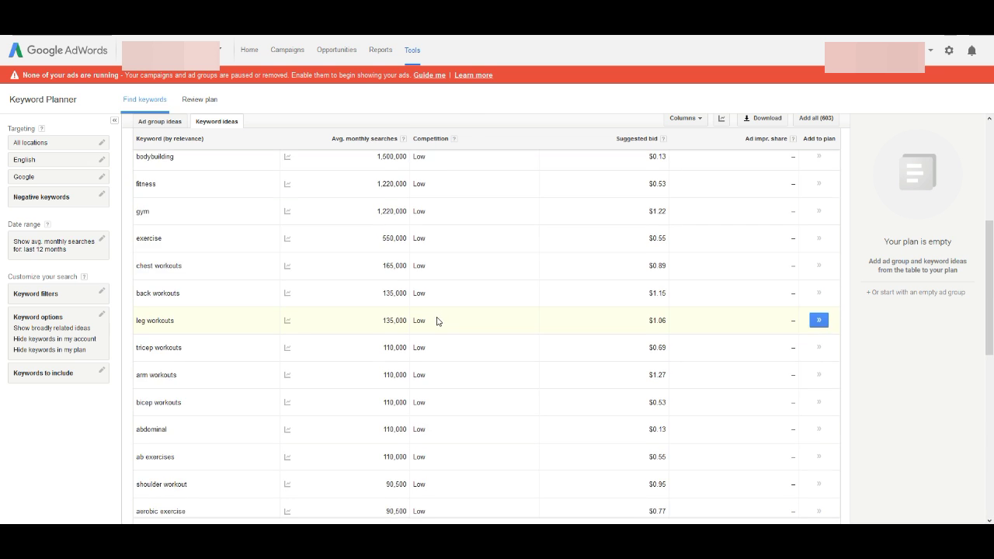
scroll(435, 323, up, 1)
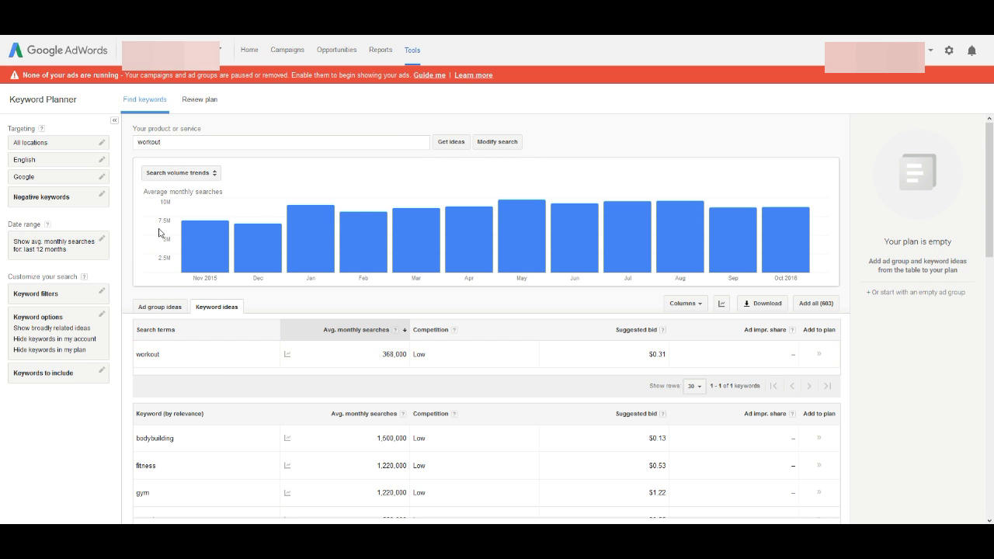
click(174, 143)
drag(182, 142, 135, 144)
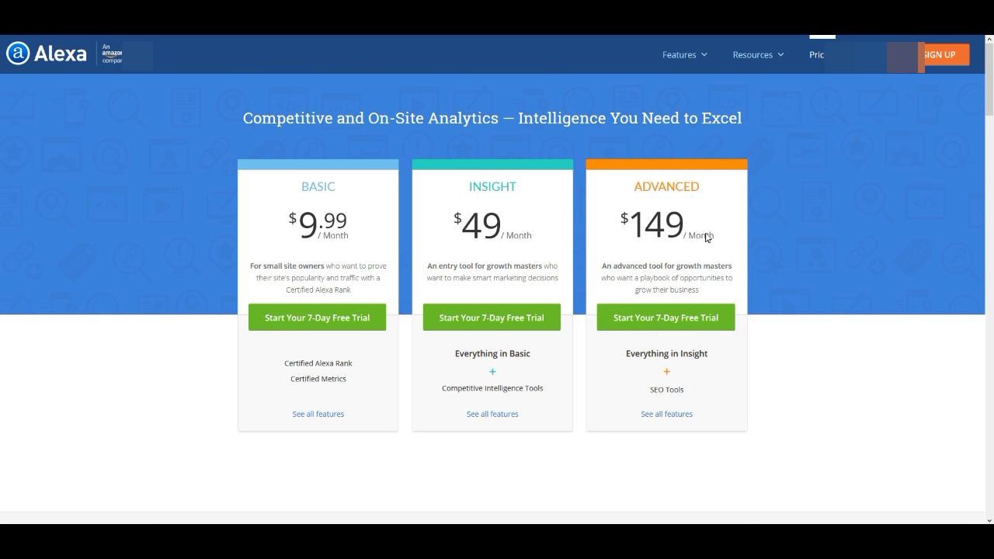
- Compare the prices and included tools of the Basic, Insight and Advanced plans on Alexa's pricing page
scroll(799, 246, down, 5)
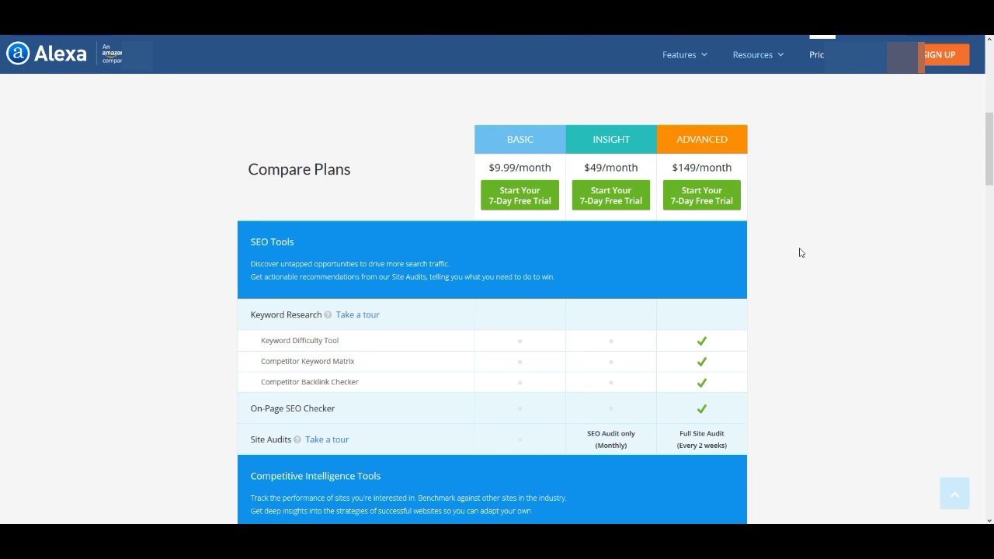
scroll(801, 252, down, 1)
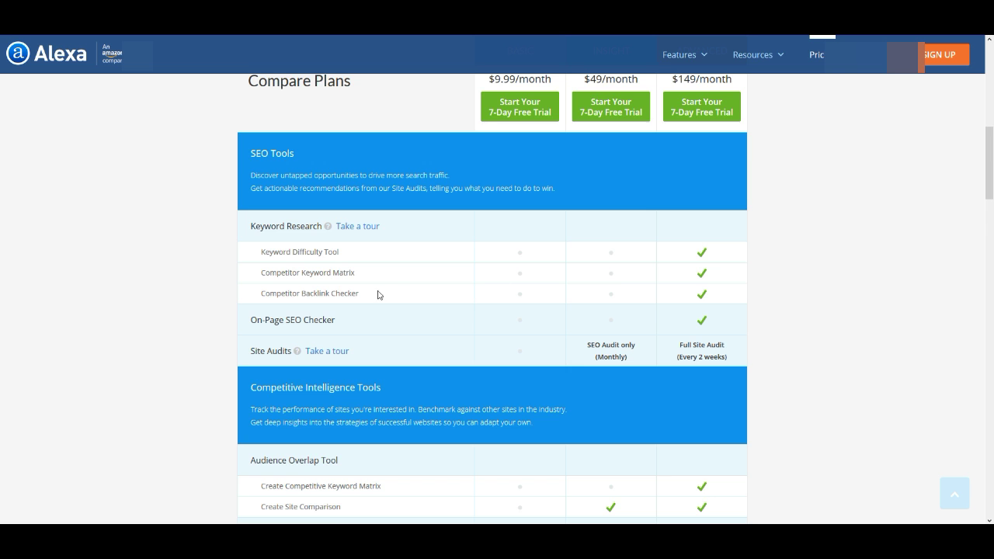
scroll(610, 276, up, 3)
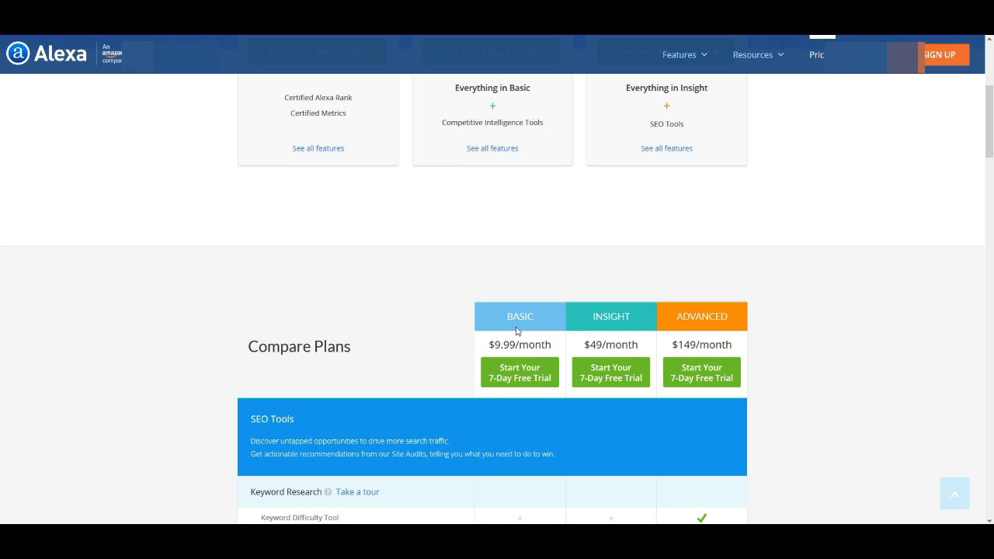
scroll(823, 306, up, 3)
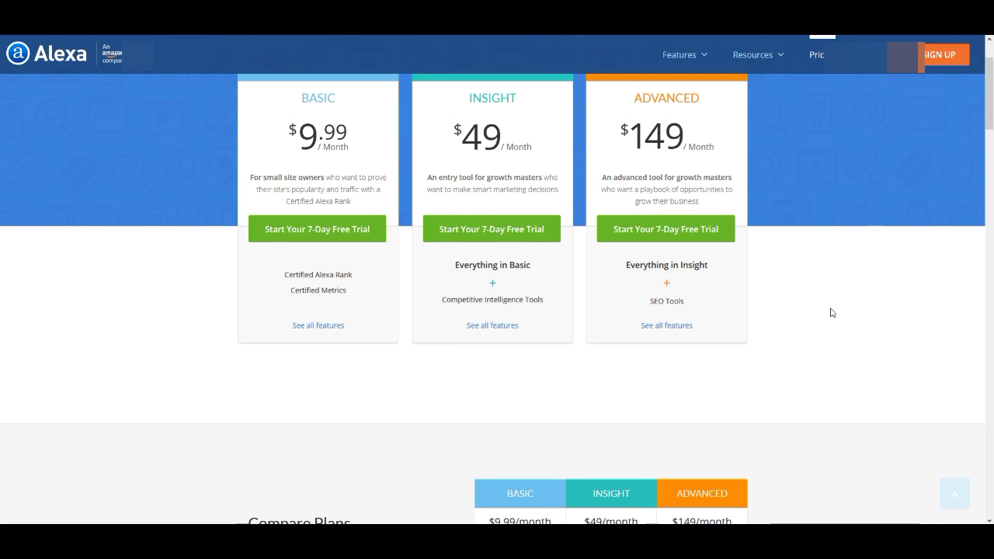
scroll(830, 306, up, 2)
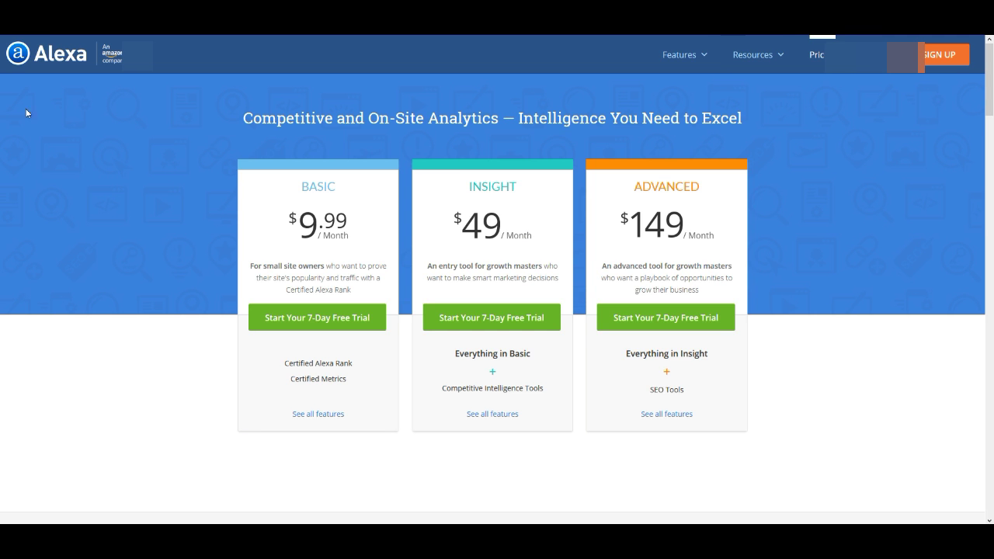
- Open Alexa's Website Traffic Statistics tool and look up google.com
mouse_move(688, 61)
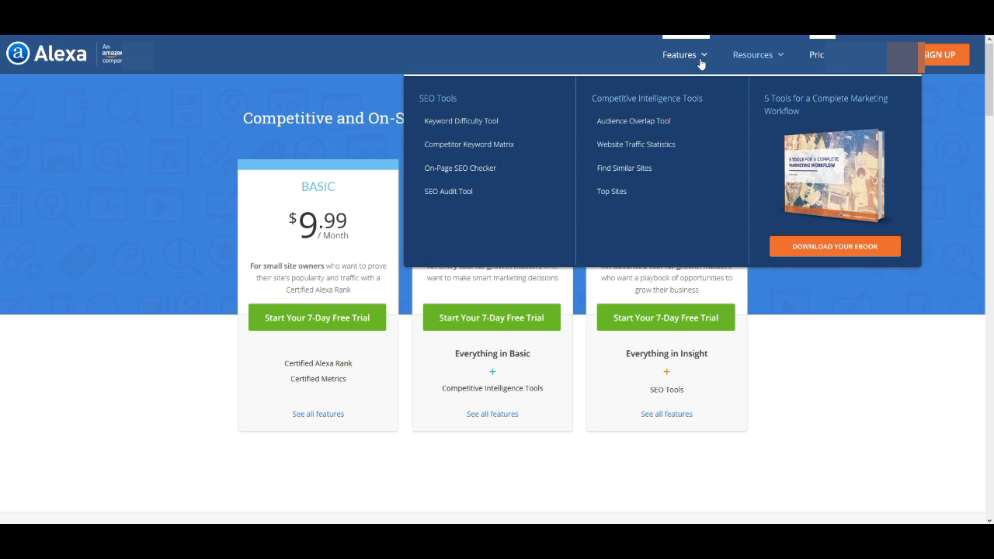
click(621, 147)
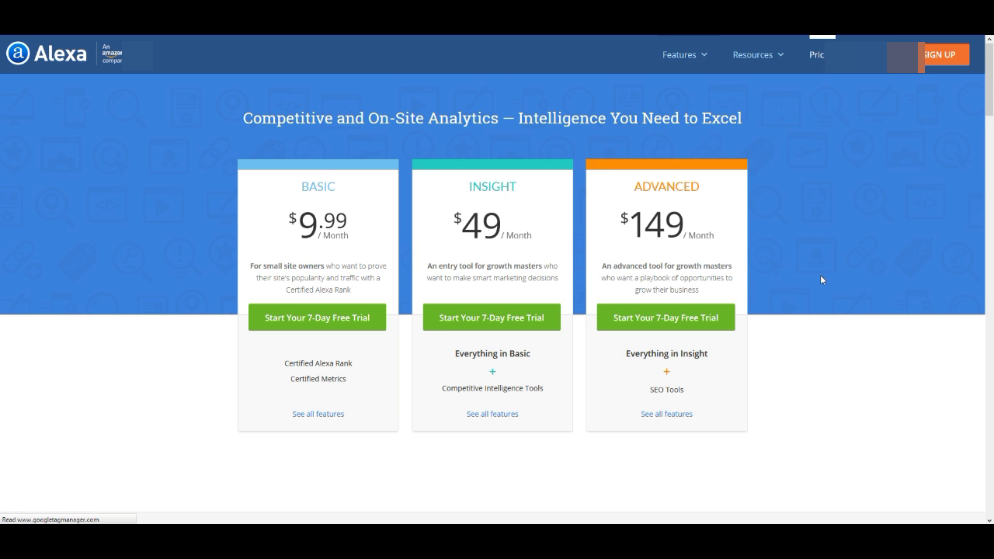
scroll(806, 277, down, 1)
scroll(806, 276, up, 1)
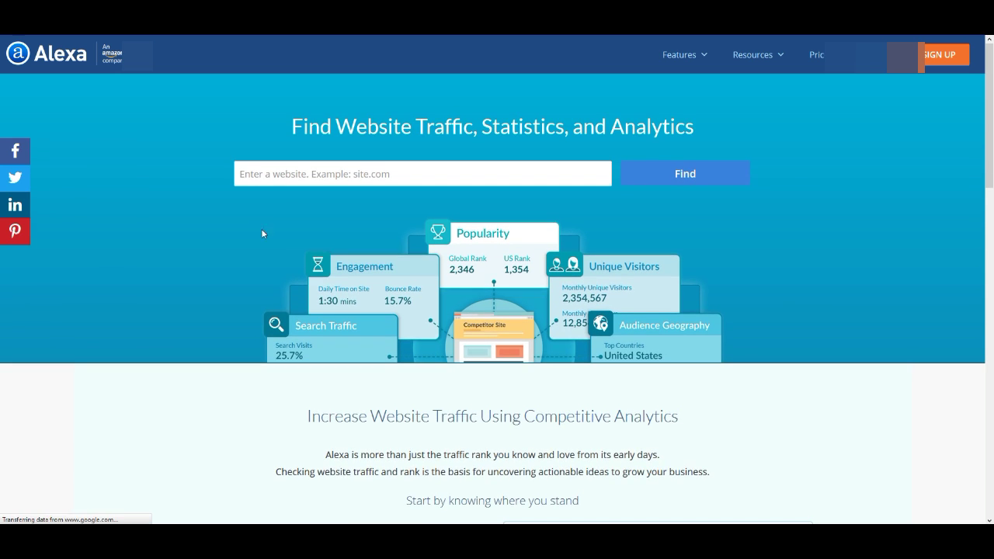
click(326, 173)
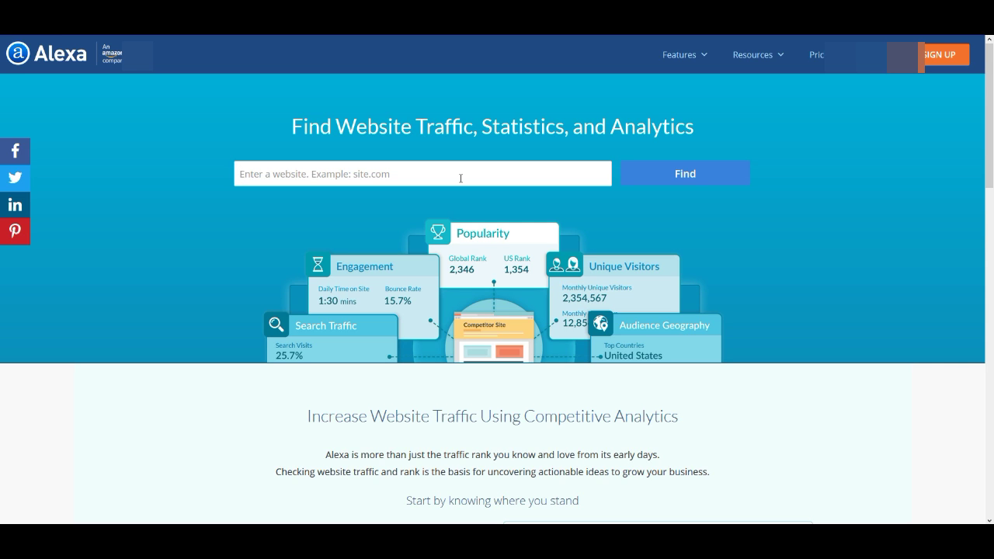
click(460, 178)
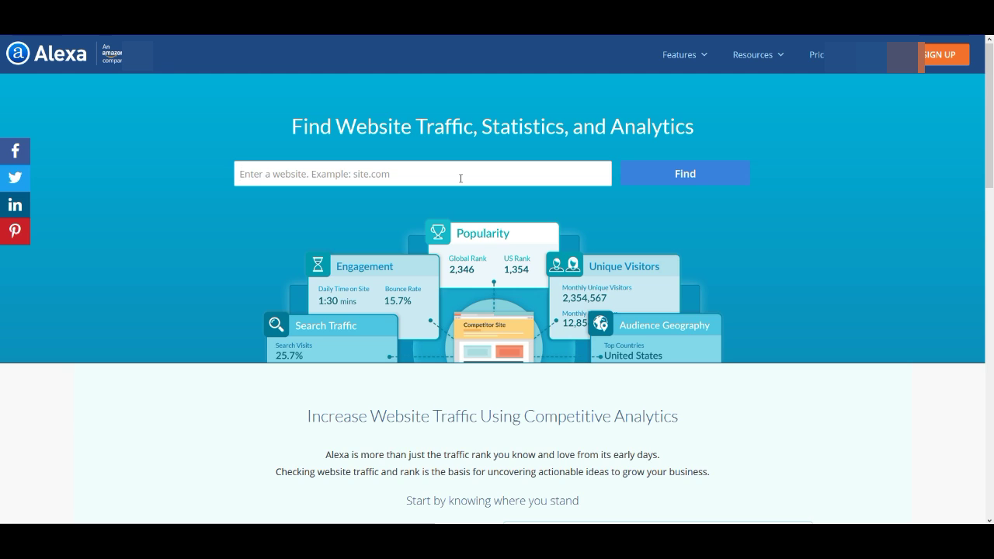
text(google.com)
click(706, 173)
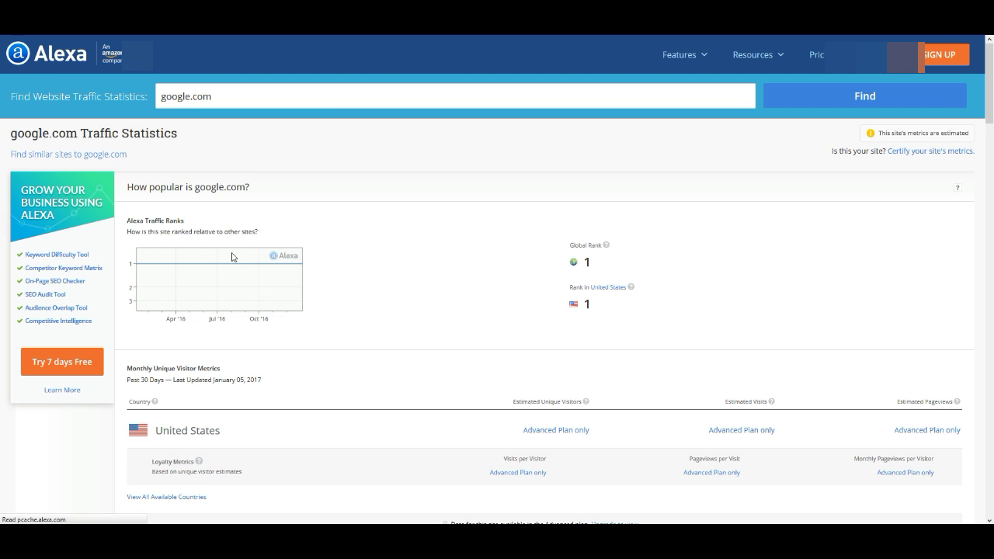
- Examine google.com's traffic ranks, audience geography, visitor engagement and top search engine keywords in the statistics report
scroll(596, 249, down, 1)
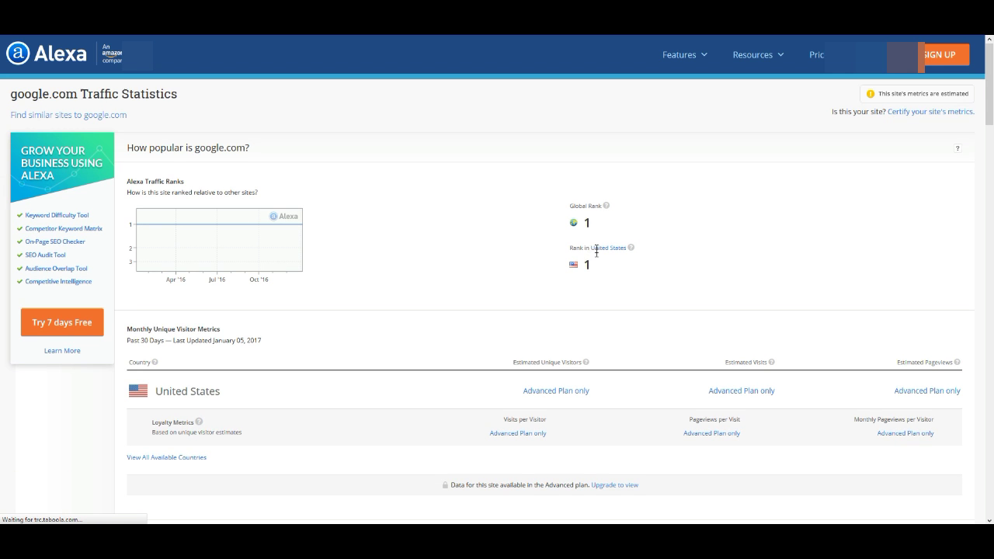
click(586, 223)
drag(599, 225, 584, 233)
click(592, 324)
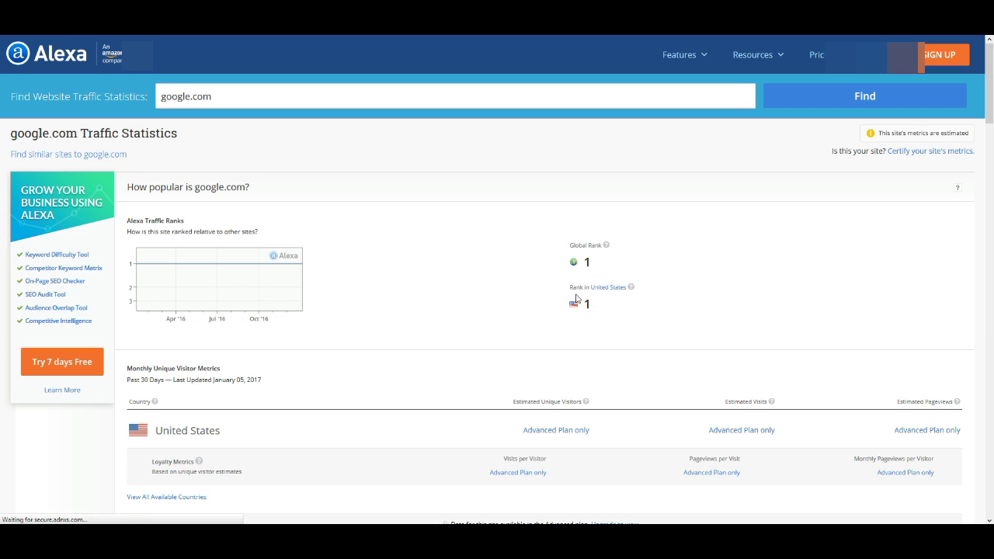
scroll(573, 317, down, 3)
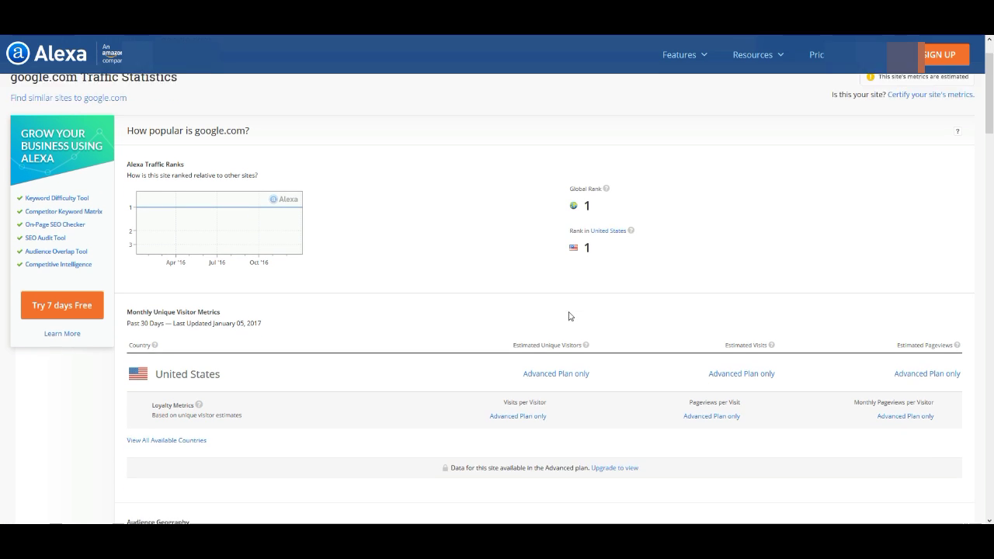
scroll(563, 299, down, 1)
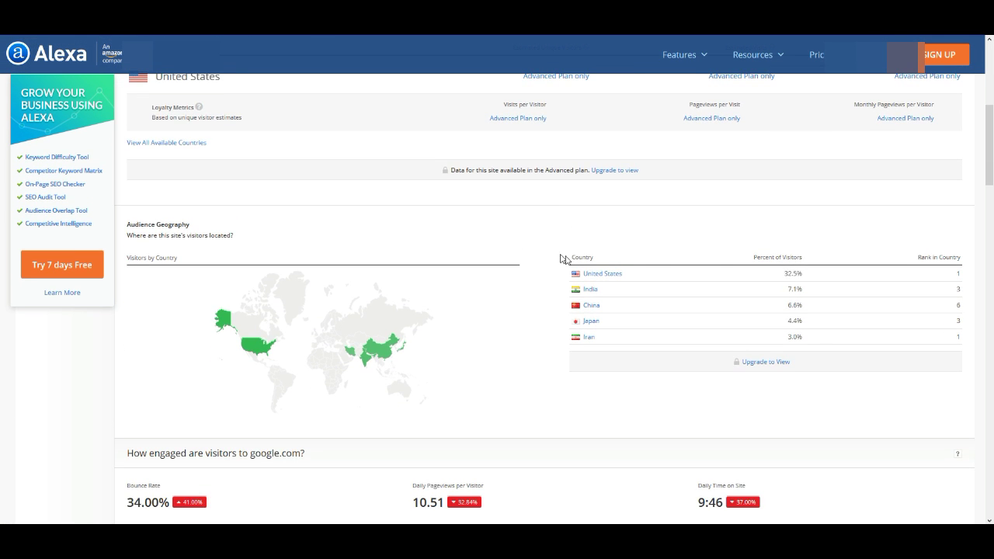
scroll(691, 333, down, 2)
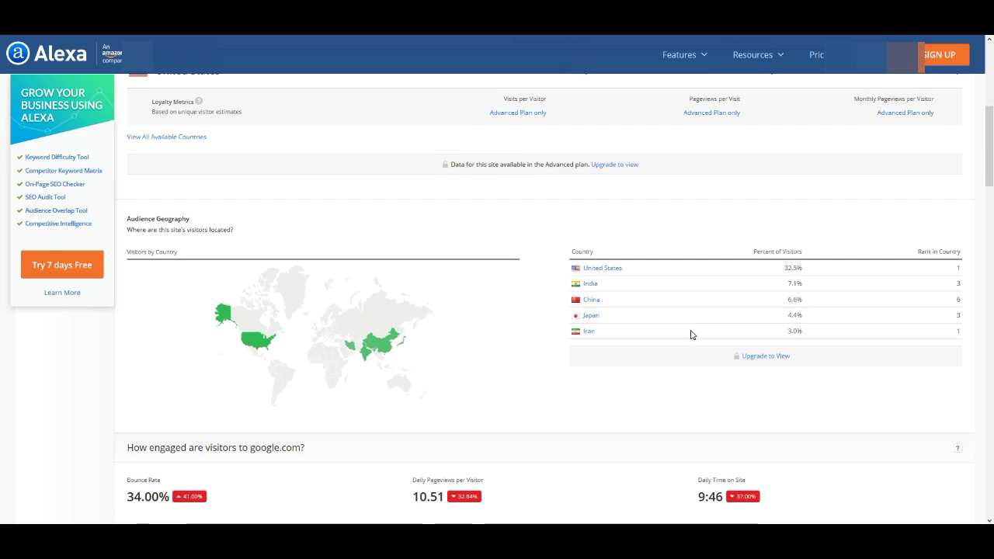
scroll(719, 267, down, 1)
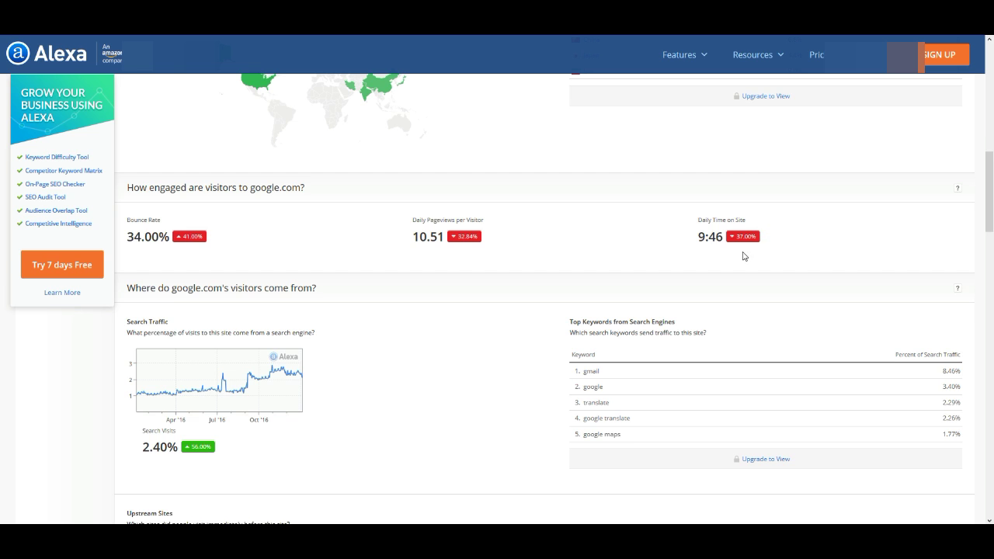
scroll(744, 256, down, 1)
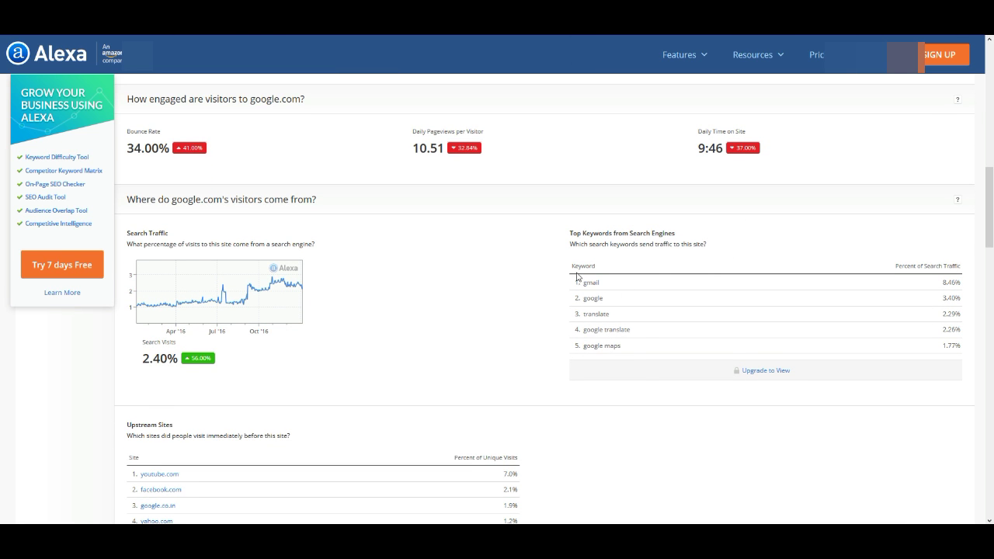
- Examine google.com's top search keywords, upstream sites, sites linking in, similar websites and related categories in the statistics report
drag(577, 278, 613, 346)
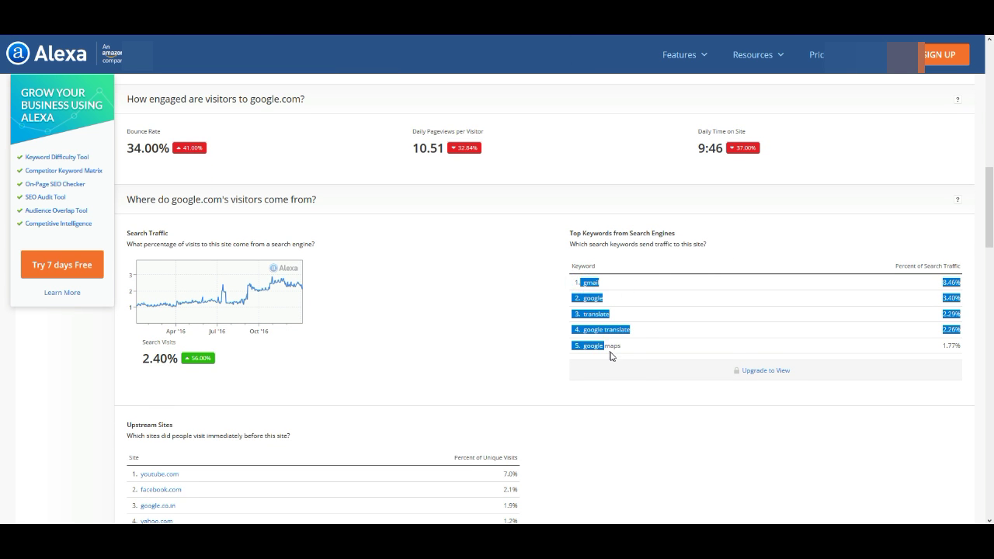
click(624, 349)
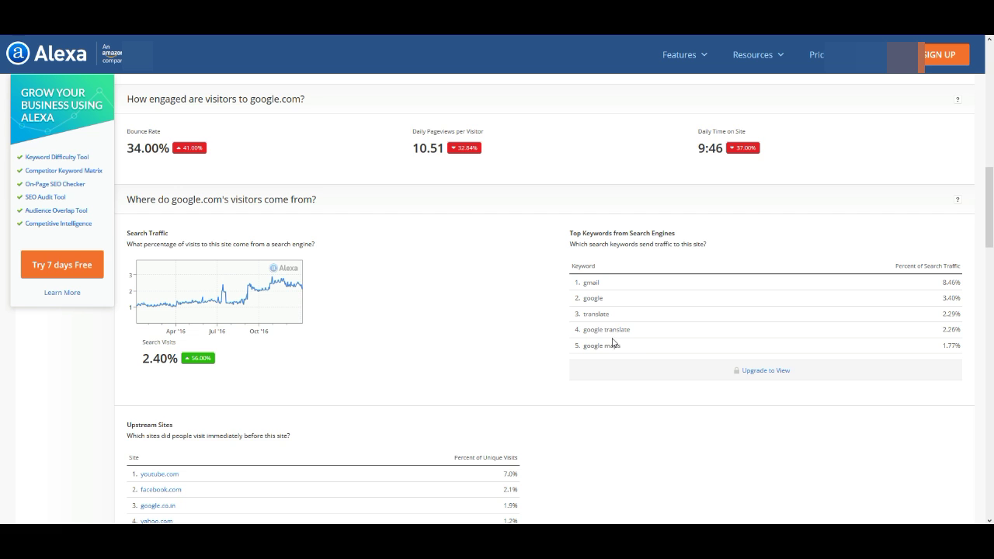
scroll(672, 350, down, 2)
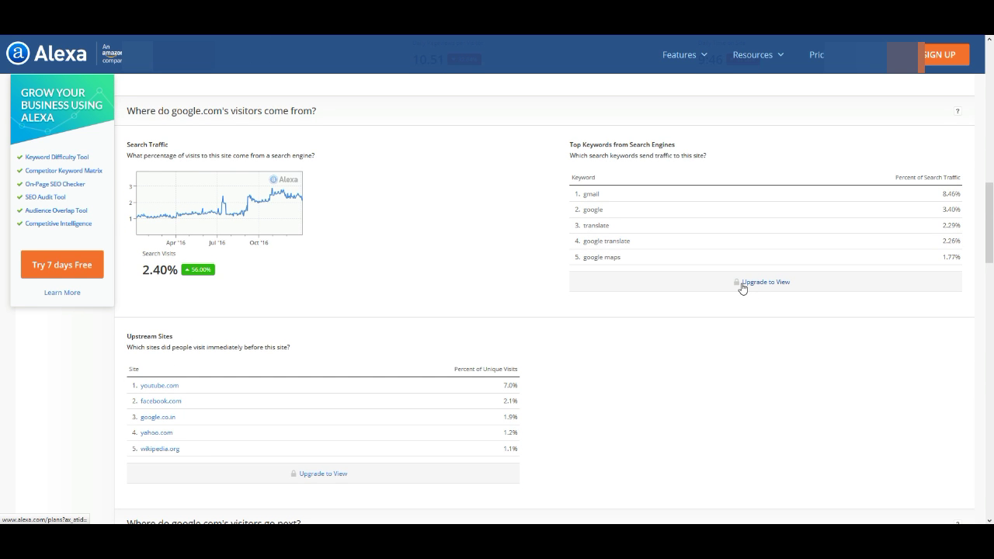
scroll(742, 287, down, 2)
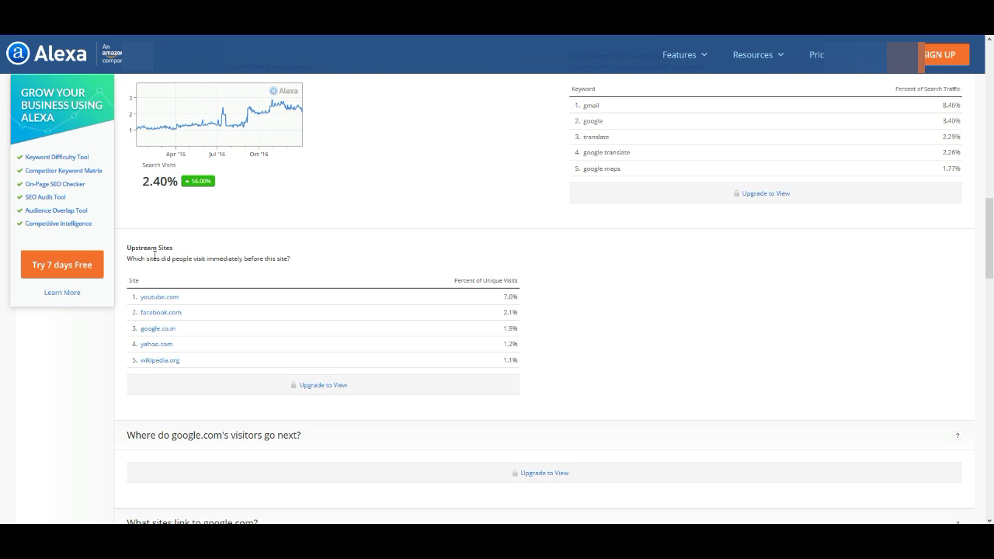
scroll(163, 268, down, 2)
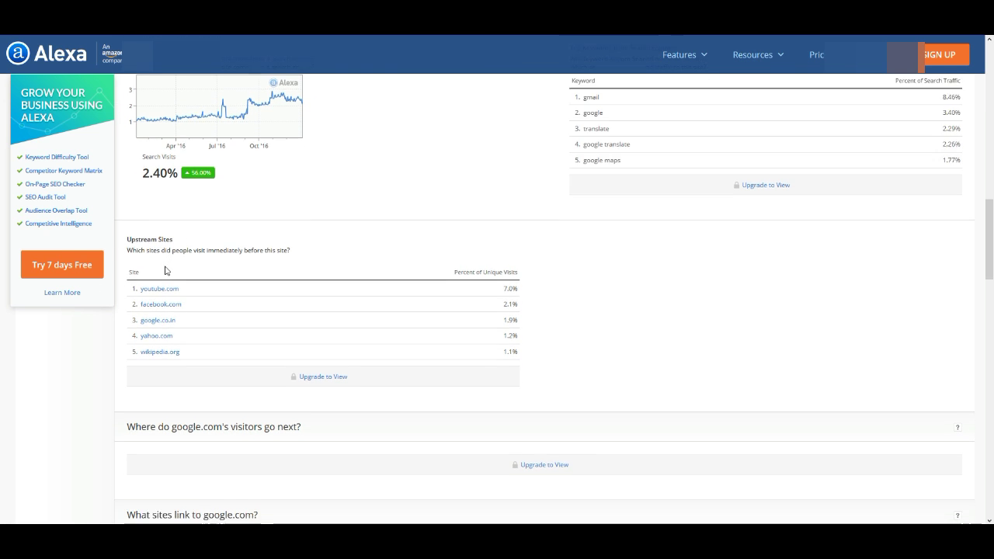
scroll(382, 301, down, 4)
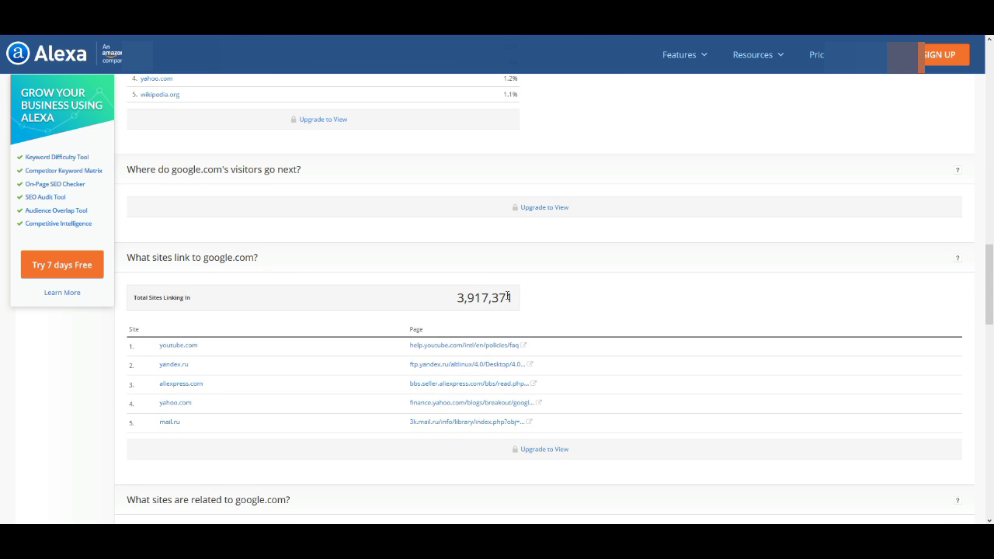
scroll(508, 301, down, 6)
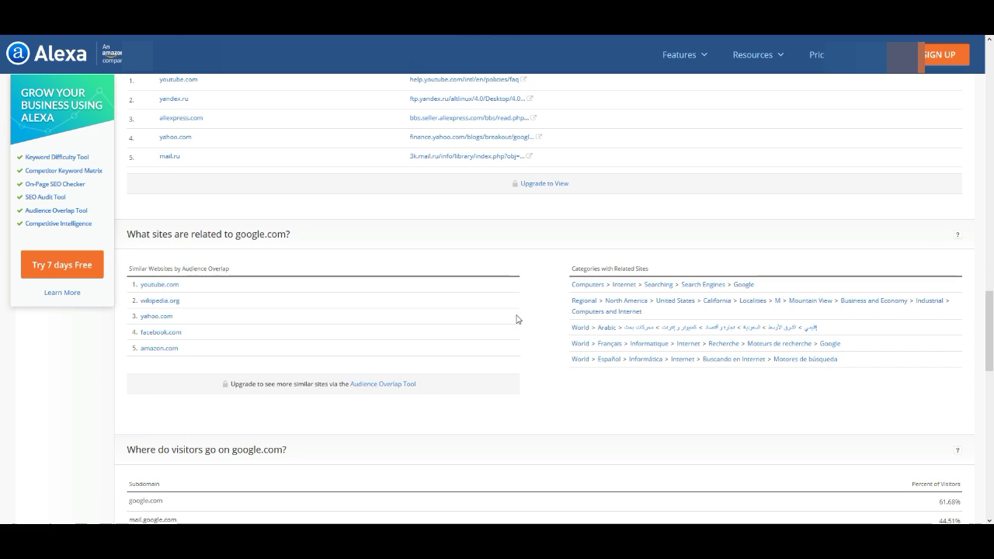
scroll(516, 314, down, 4)
scroll(524, 319, up, 17)
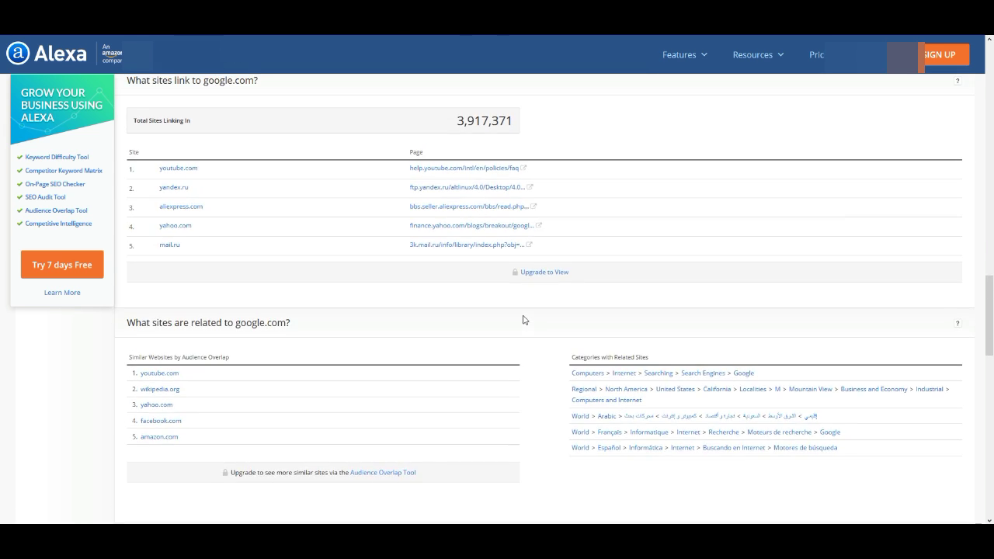
scroll(522, 310, up, 20)
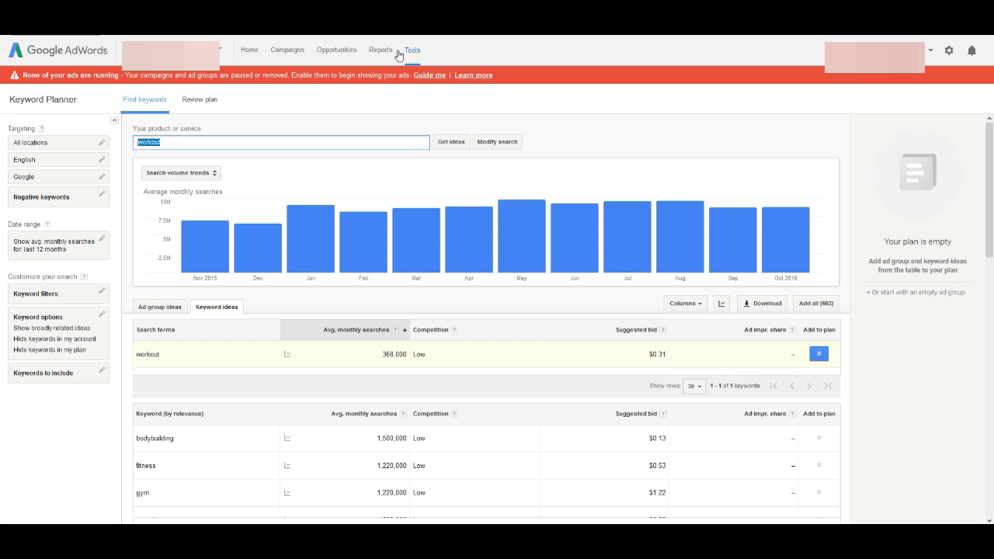
- Switch back to Google Keyword Planner and open the product or service search term for editing
click(317, 145)
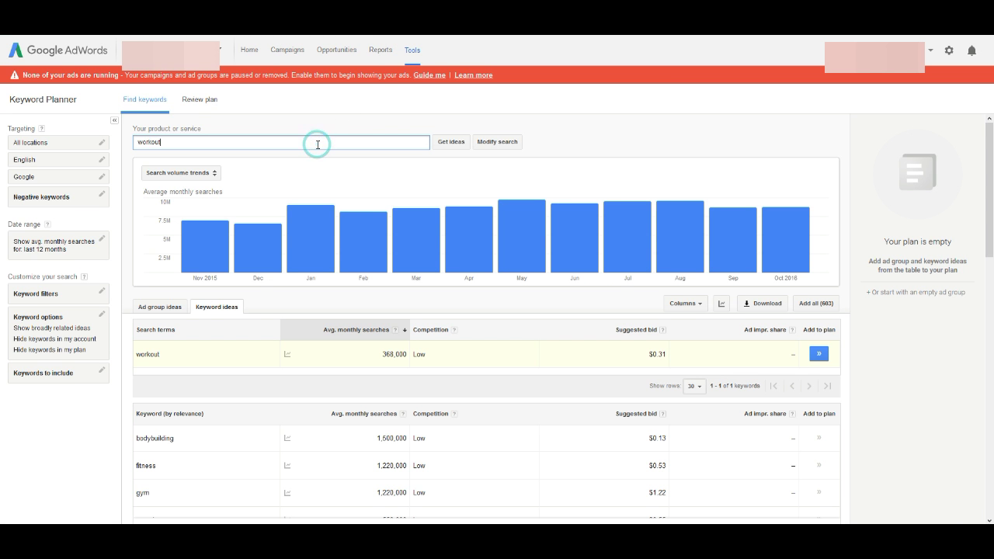